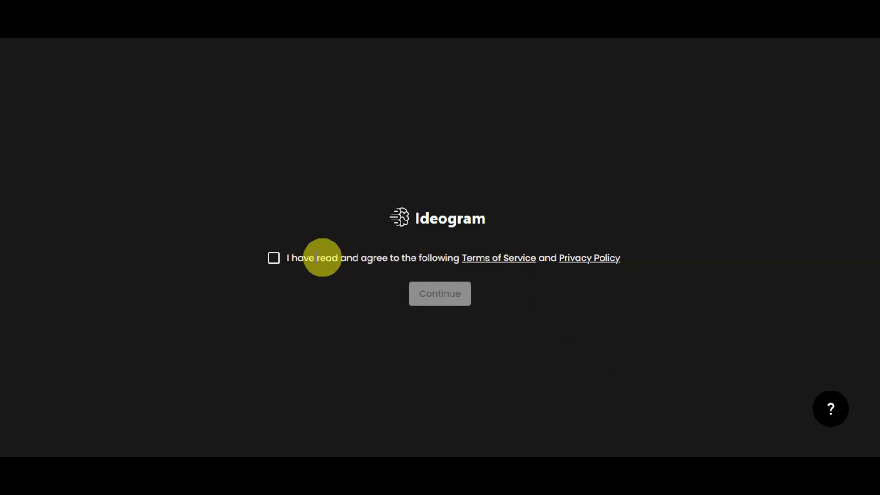
Agree to the Terms of Service and Privacy Policy and complete the registration with the username account23
click(274, 259)
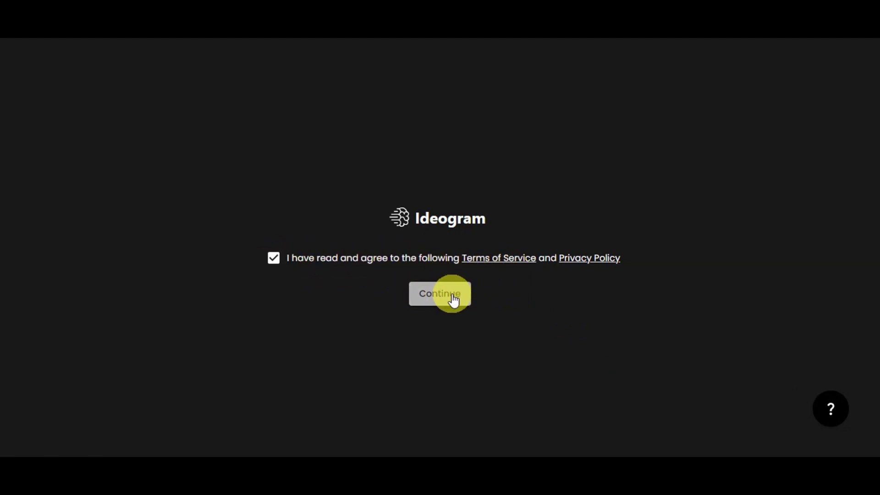
click(453, 295)
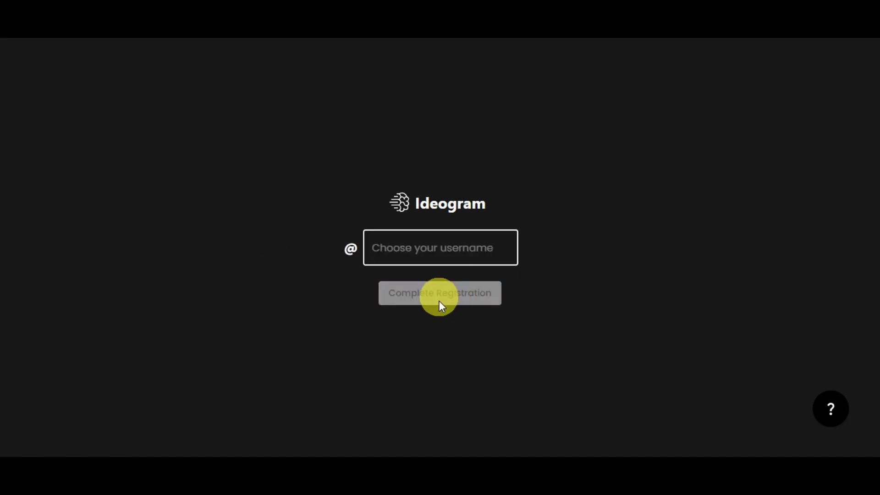
click(425, 248)
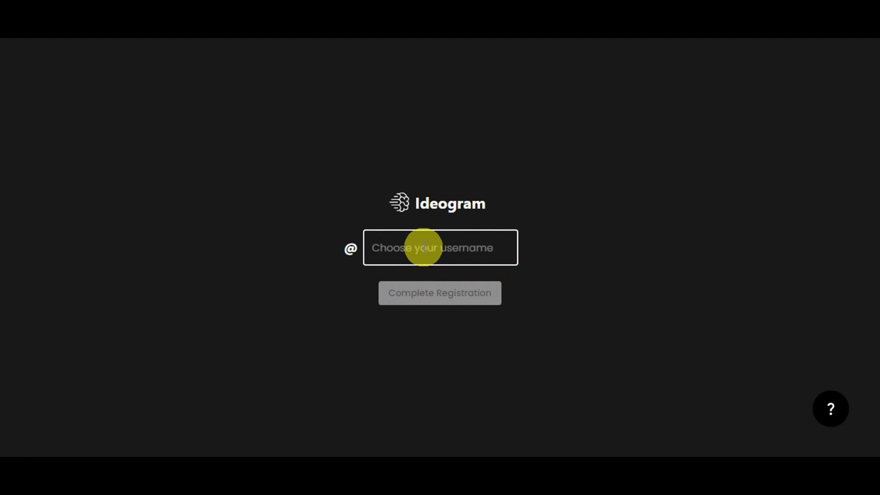
text(account23)
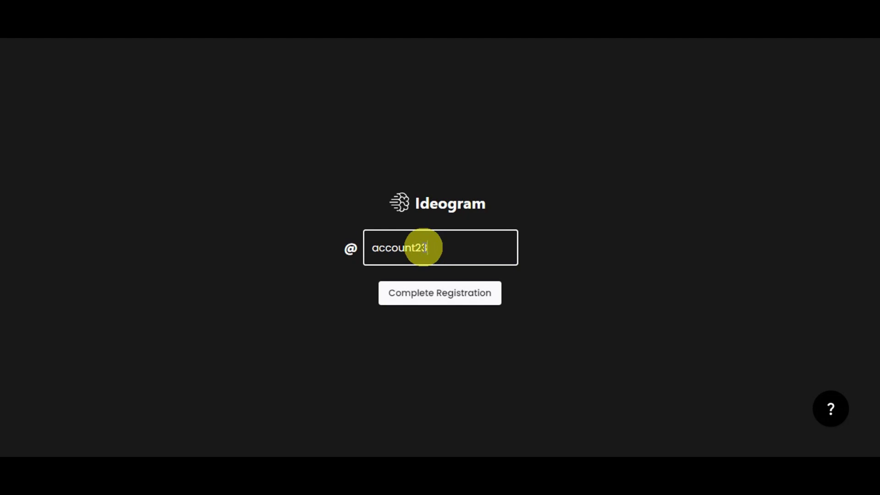
click(431, 294)
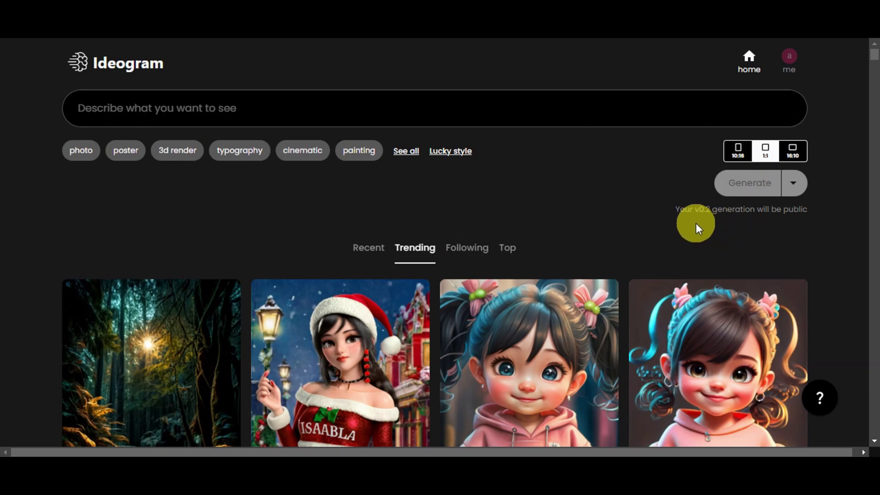
Browse the trending image gallery and view the details of the Baby Goku stadium image
scroll(714, 238, down, 2)
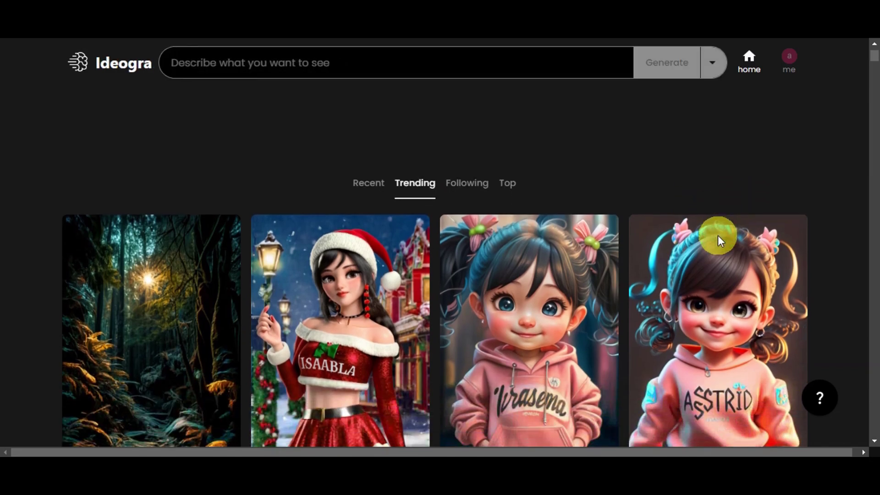
scroll(722, 235, down, 3)
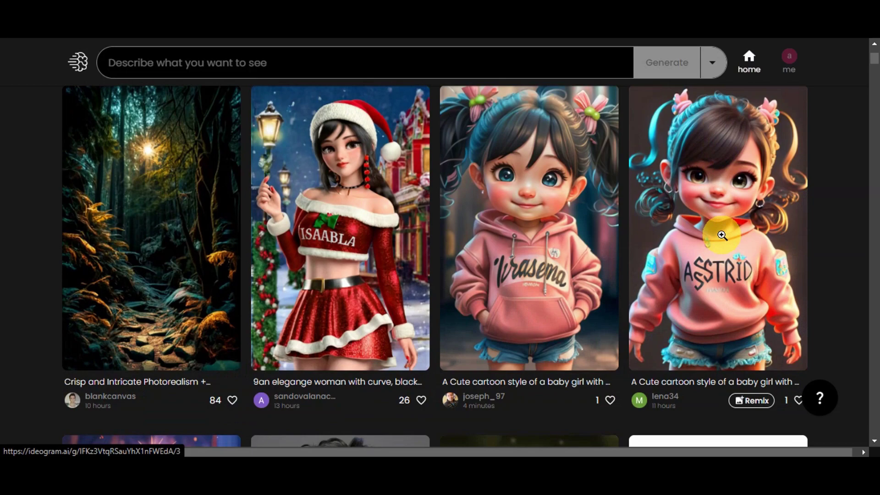
scroll(722, 235, up, 1)
scroll(722, 236, down, 1)
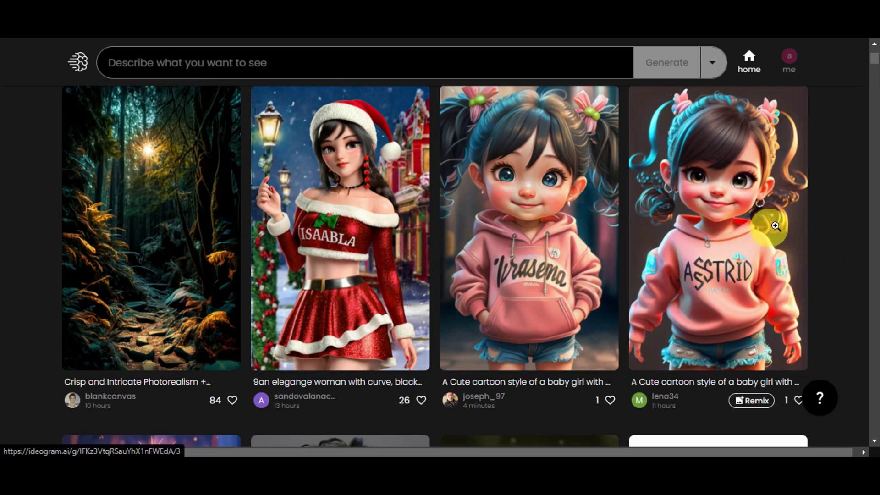
scroll(785, 224, down, 5)
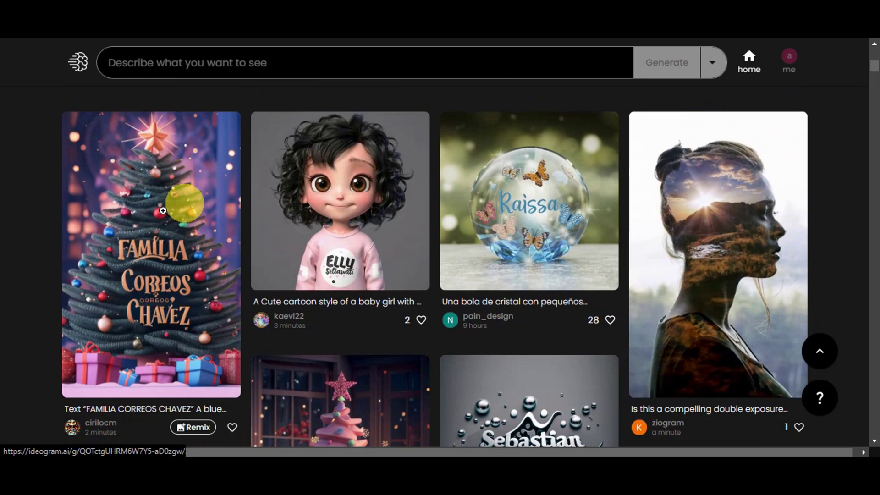
scroll(601, 204, down, 3)
scroll(504, 249, down, 1)
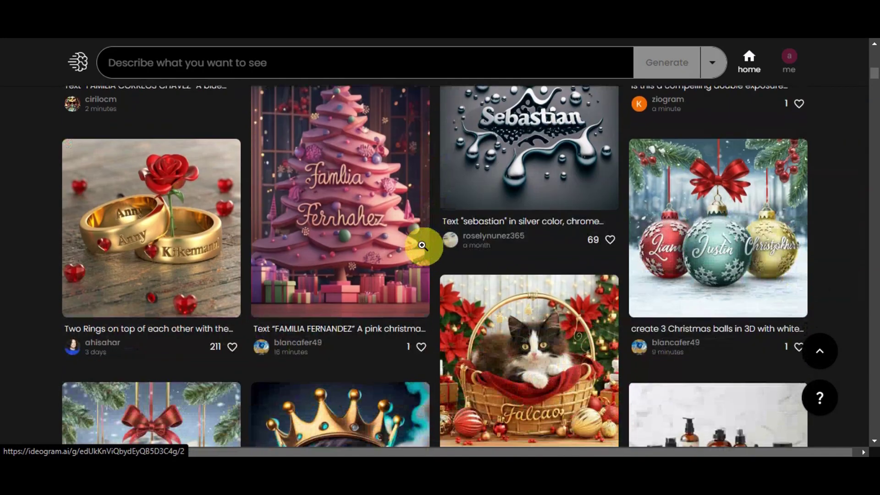
scroll(313, 218, down, 2)
scroll(313, 218, down, 3)
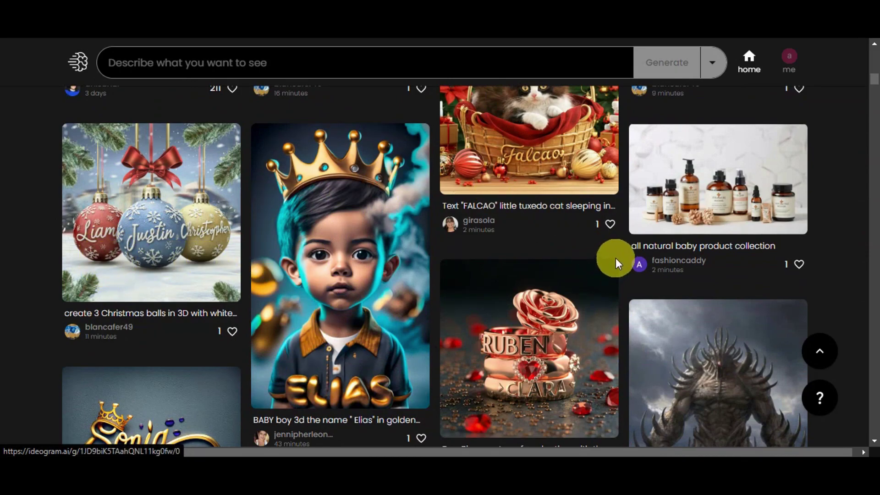
scroll(629, 239, down, 1)
scroll(630, 235, down, 3)
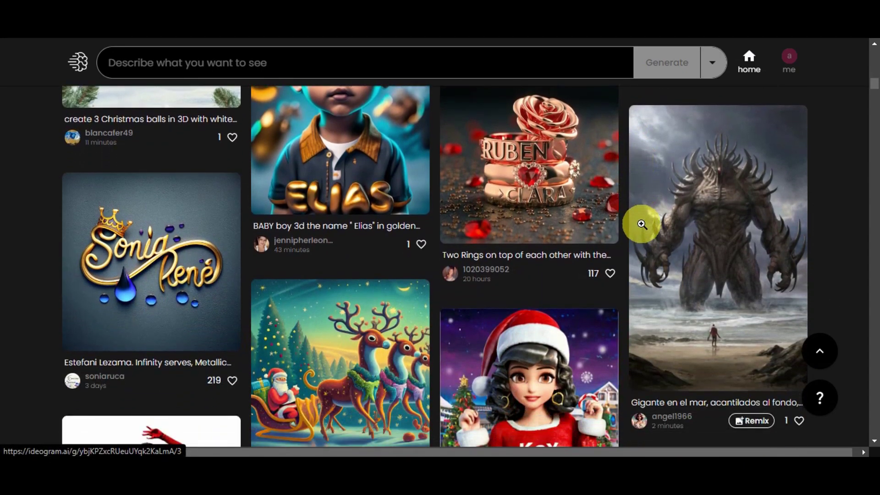
scroll(675, 211, down, 1)
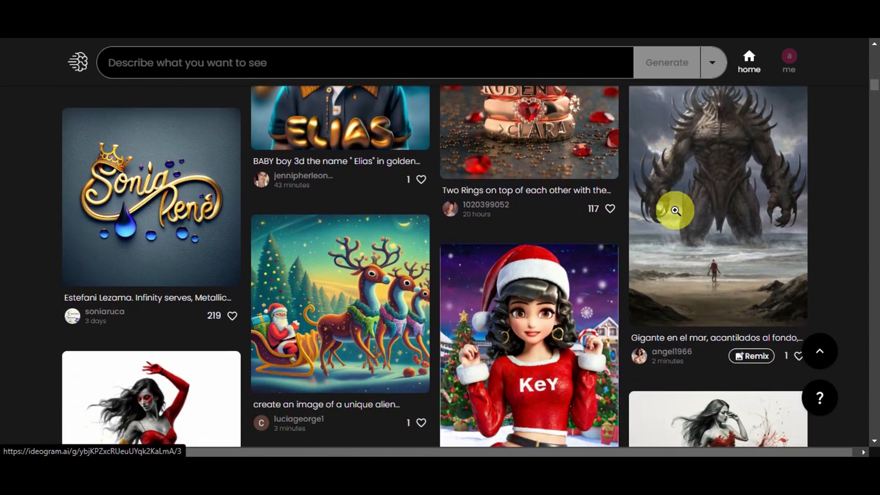
scroll(676, 210, down, 2)
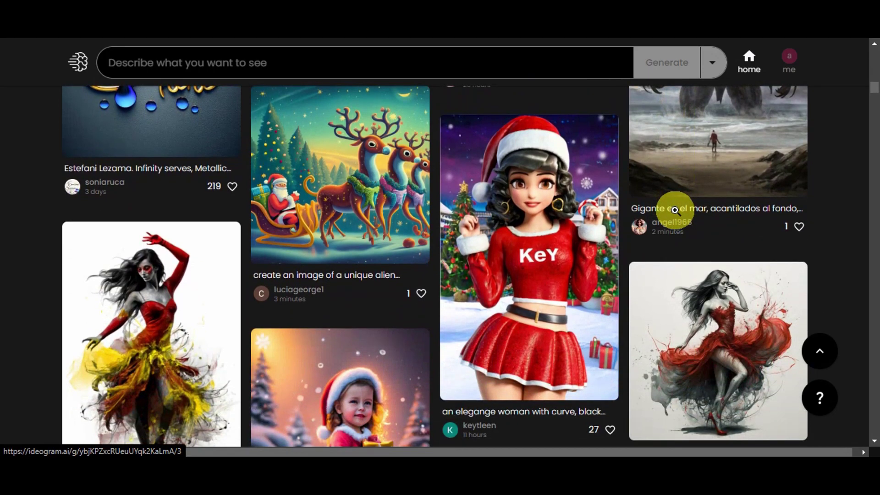
scroll(675, 211, down, 3)
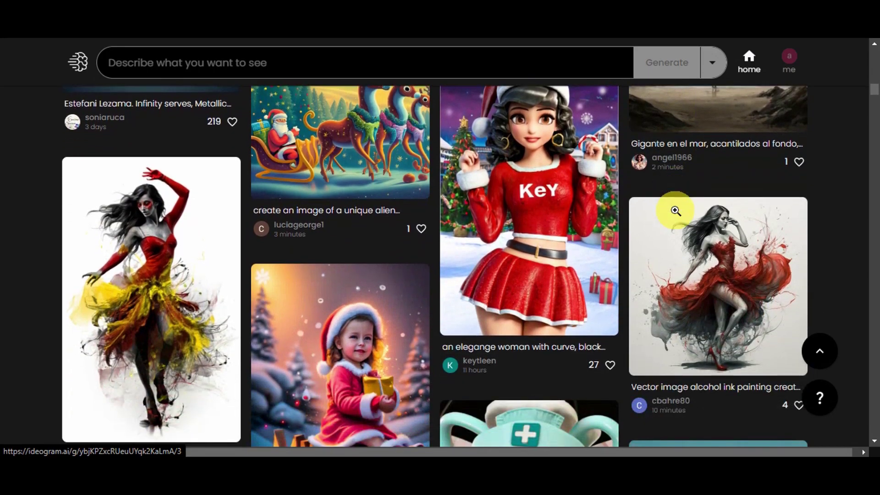
scroll(675, 210, down, 3)
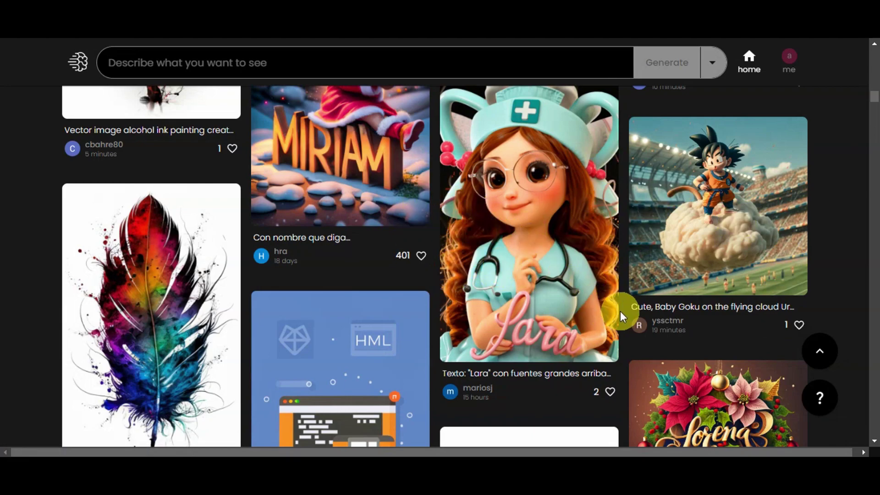
click(675, 222)
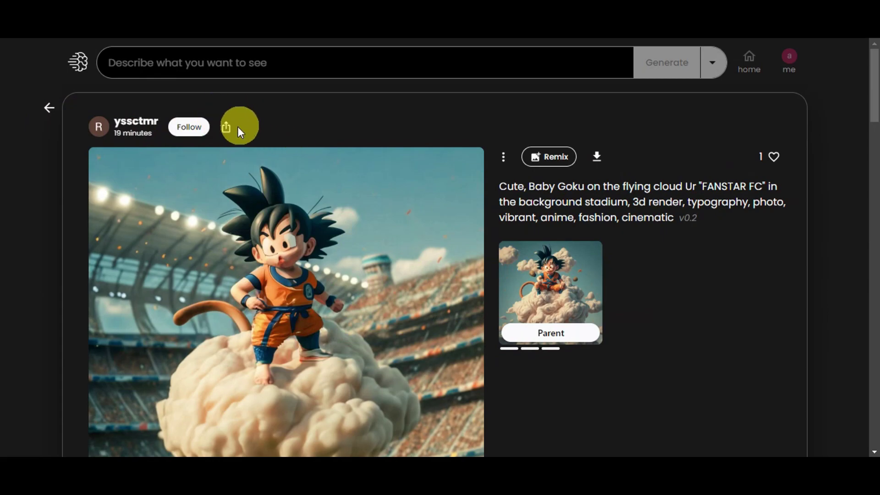
click(42, 109)
Open the gallery image of a pink name inside a glass bubble with hearts and copy its full prompt text
scroll(338, 187, down, 7)
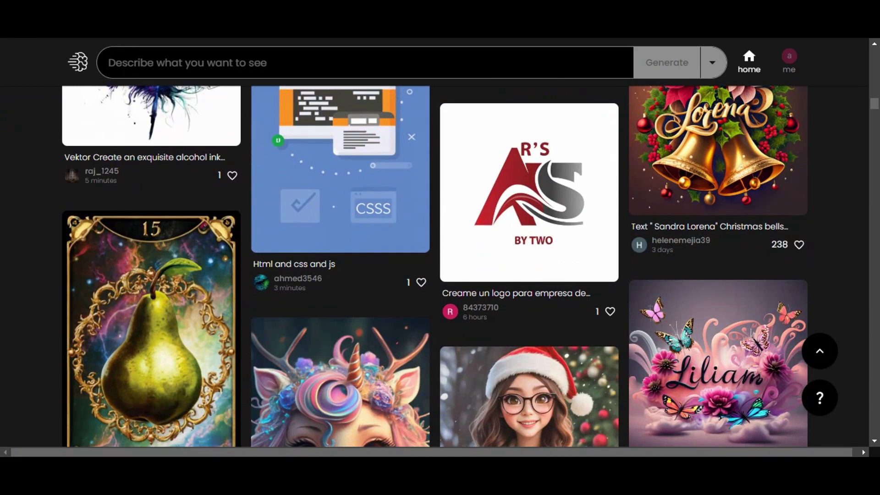
click(556, 227)
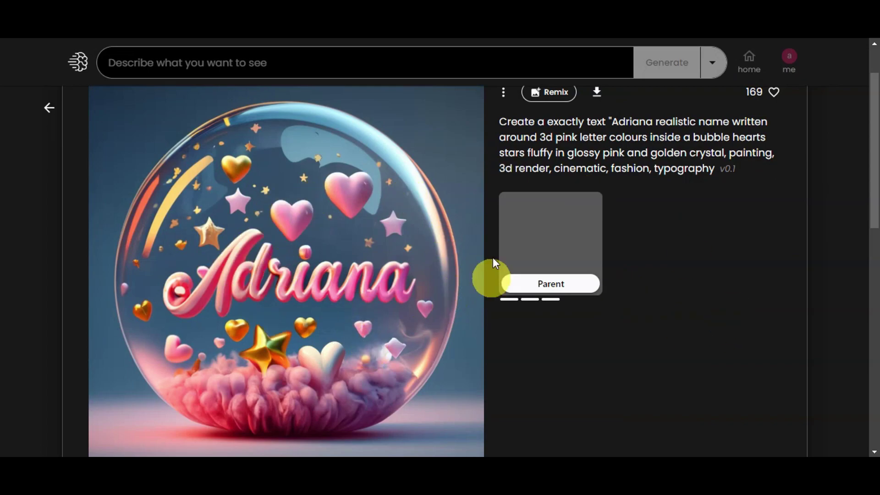
scroll(353, 301, up, 2)
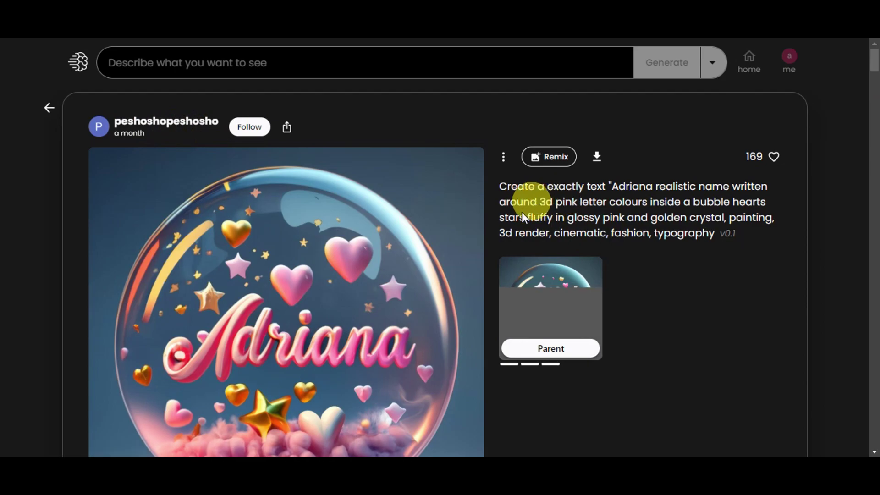
drag(719, 235, 490, 191)
right_click(542, 197)
click(559, 208)
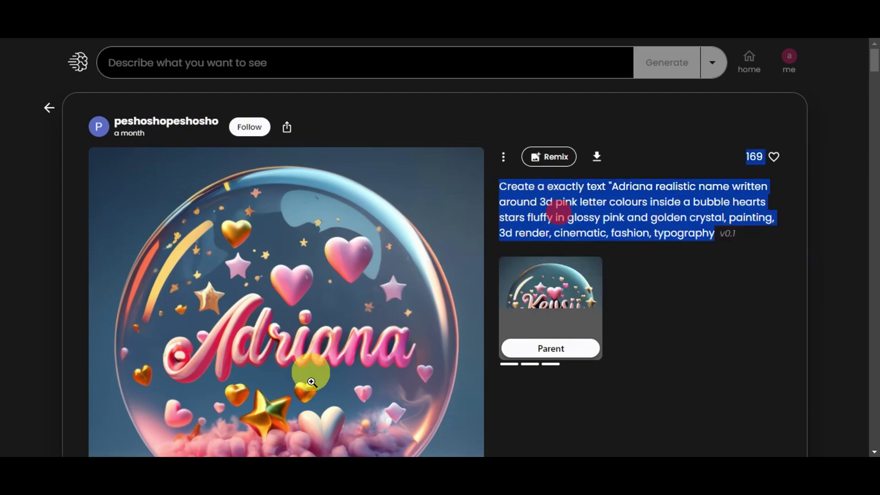
Return to the gallery, paste the copied prompt into the image description, and remove the stray lines above "Create a exactly text"
click(52, 109)
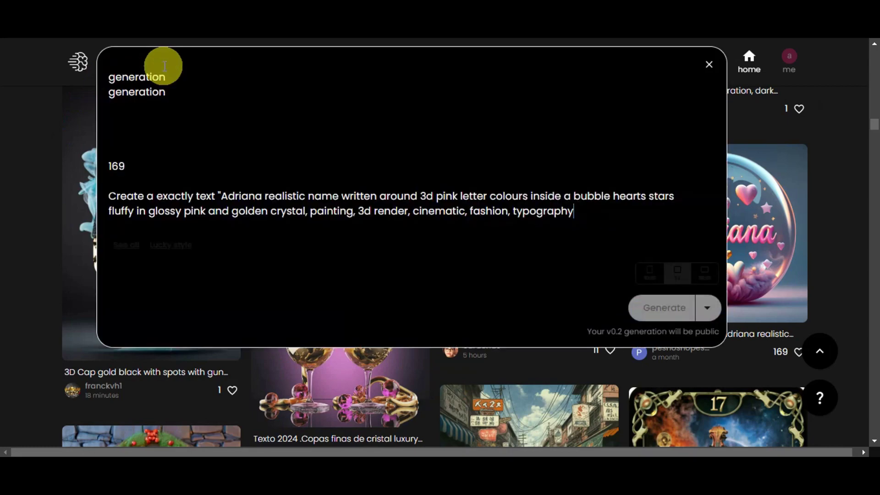
key(ctrl+v)
drag(133, 172, 99, 79)
key(BackSpace)
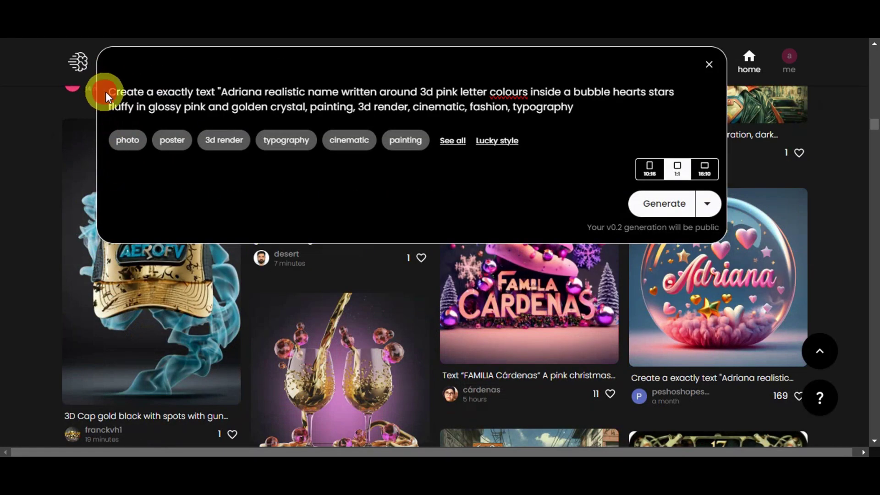
key(Delete)
Replace the name in the prompt with "ANNA" enclosed in double quotation marks
drag(221, 77, 266, 71)
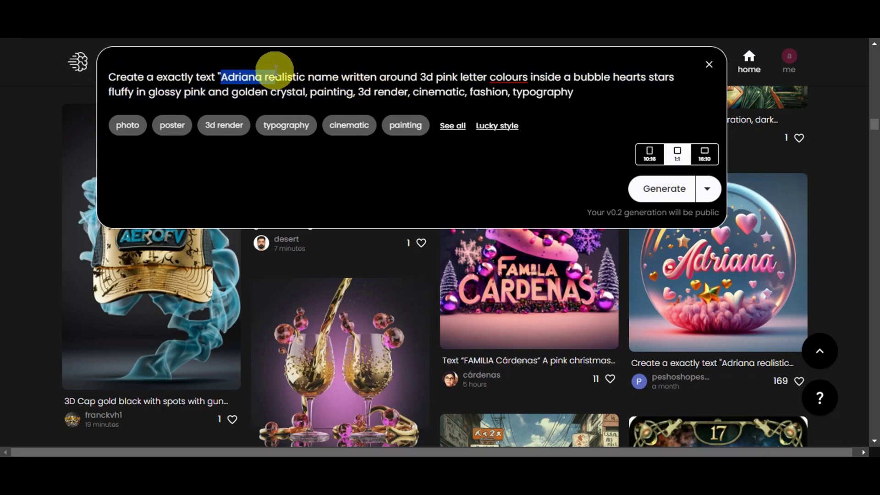
key(BackSpace)
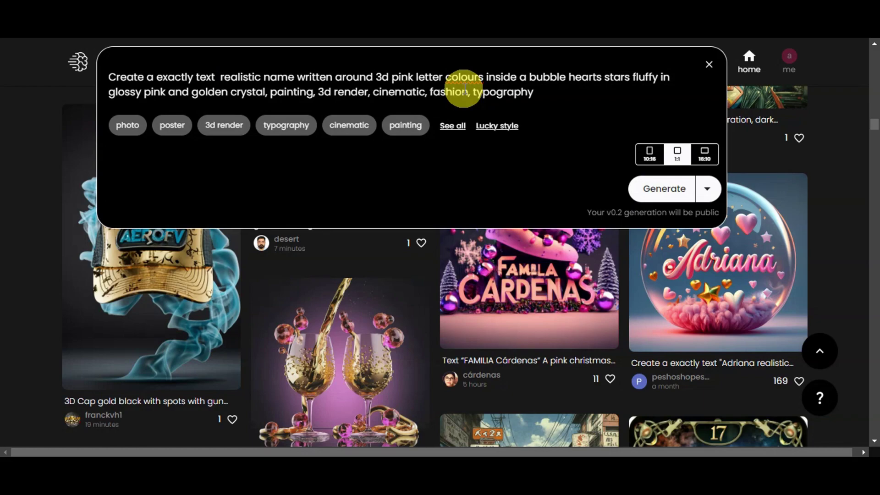
text(ANNA)
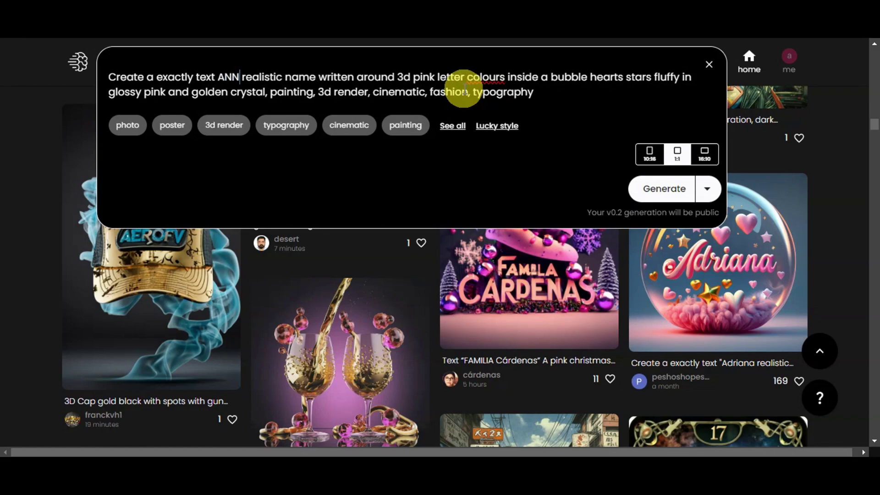
text(")
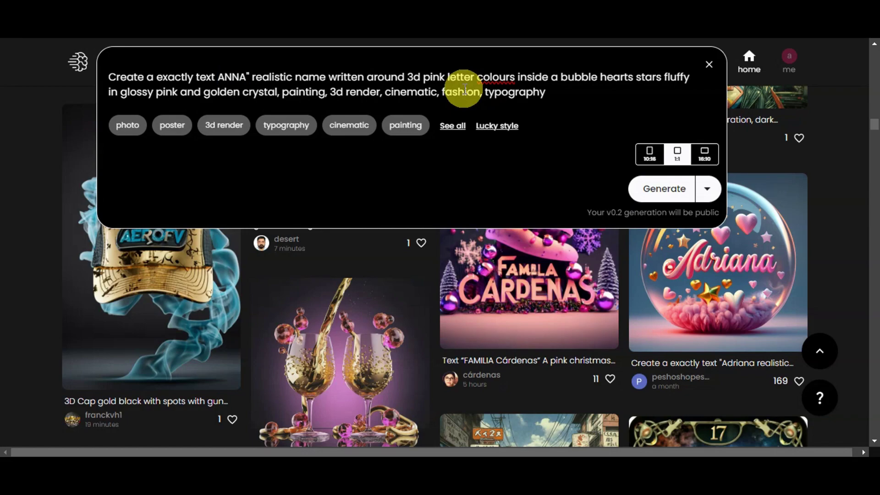
text(")
Generate images from the edited prompt in 1:1 aspect ratio with model version v0.2
click(652, 192)
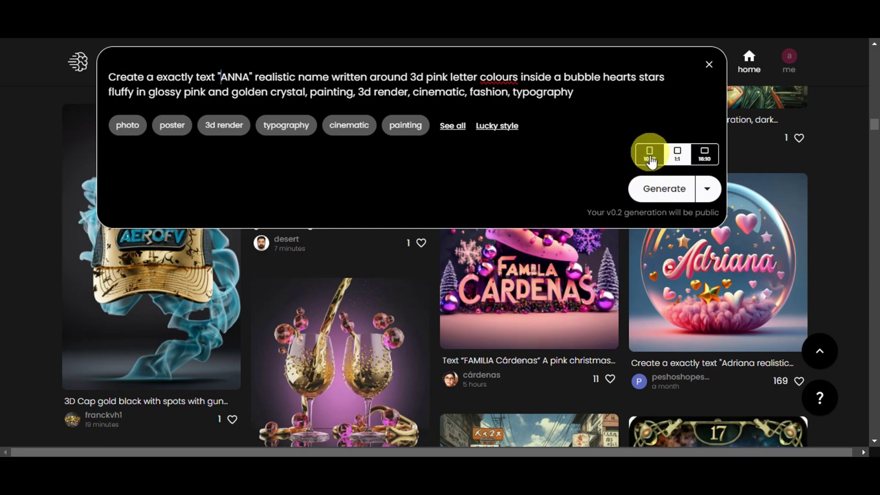
click(705, 158)
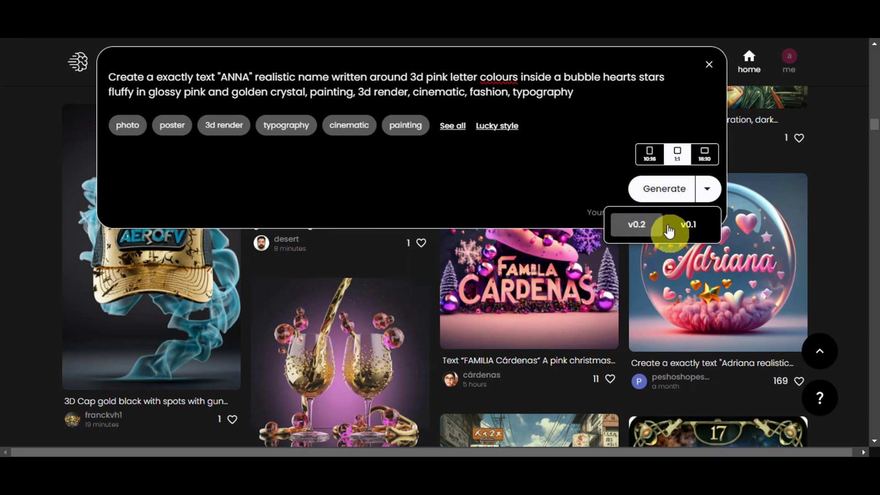
click(669, 188)
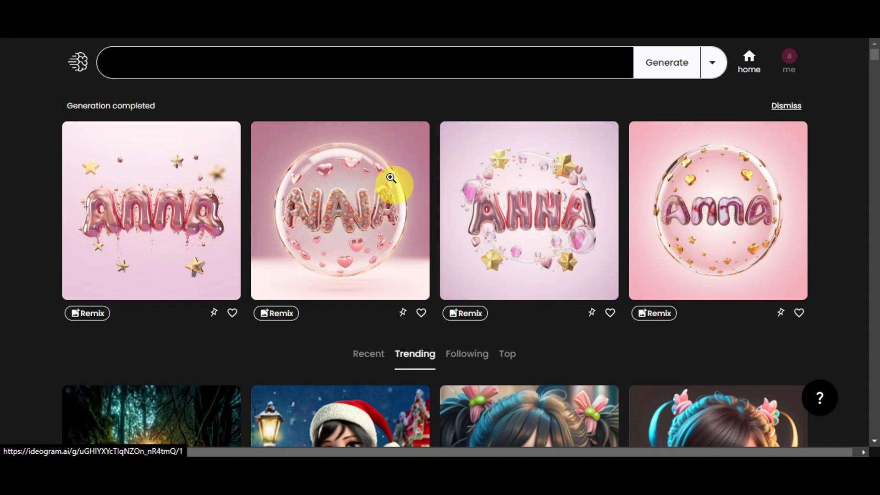
Remix the second generated image, keeping its "ANNA" prompt and style tags, to produce new variations
click(277, 315)
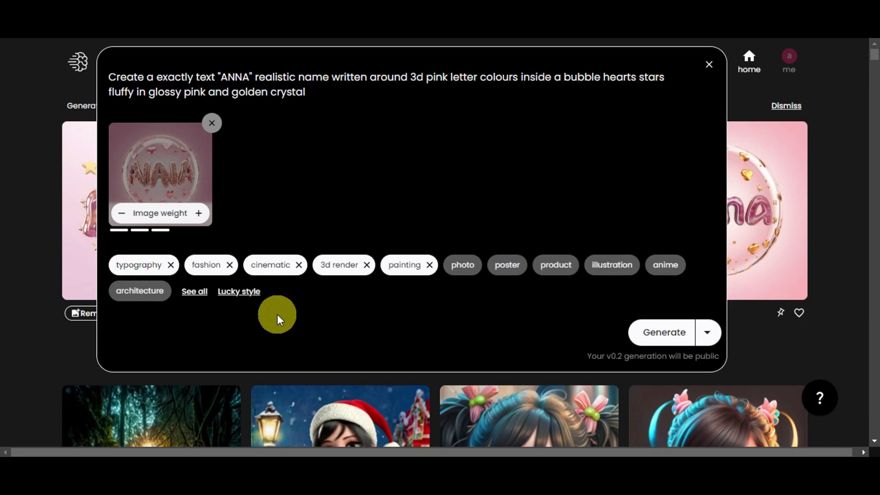
click(218, 78)
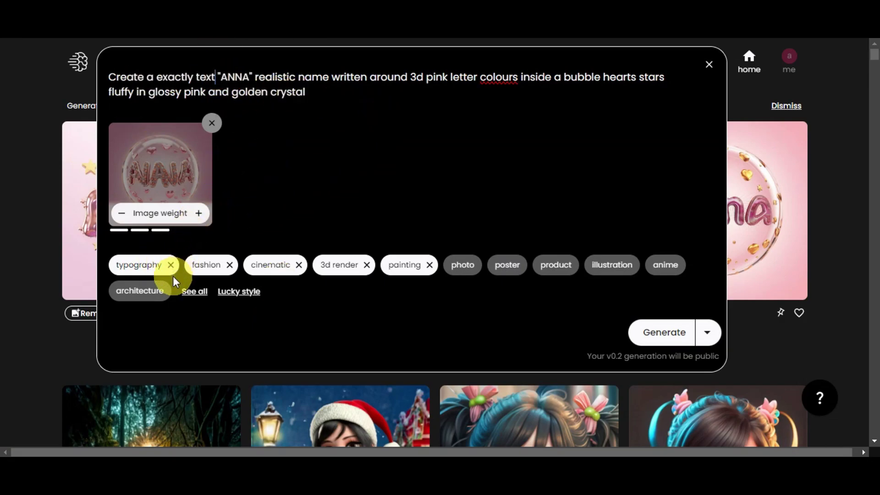
click(661, 343)
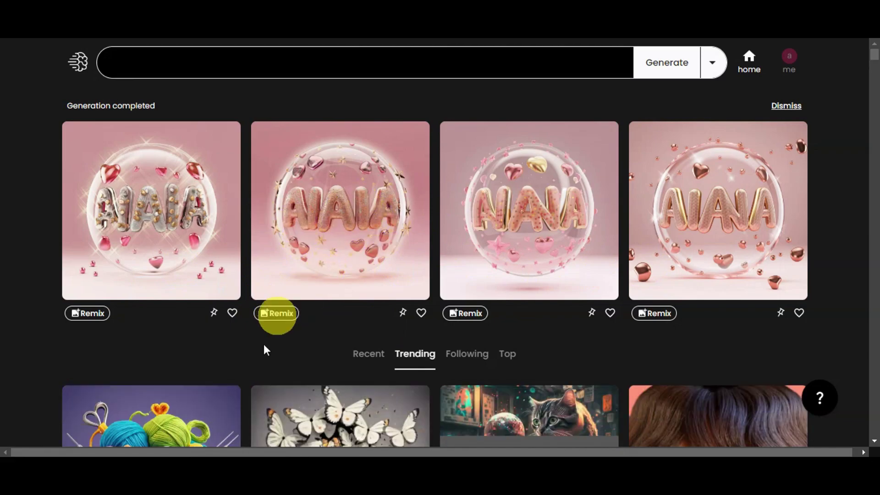
Remix the second generated image with the quoted name in the prompt replaced by "PINK", and generate new variations
click(274, 313)
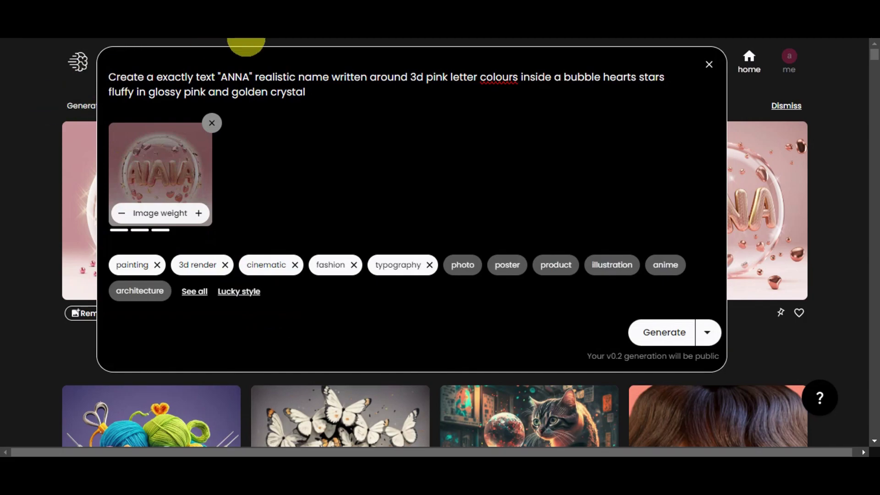
drag(247, 77, 224, 79)
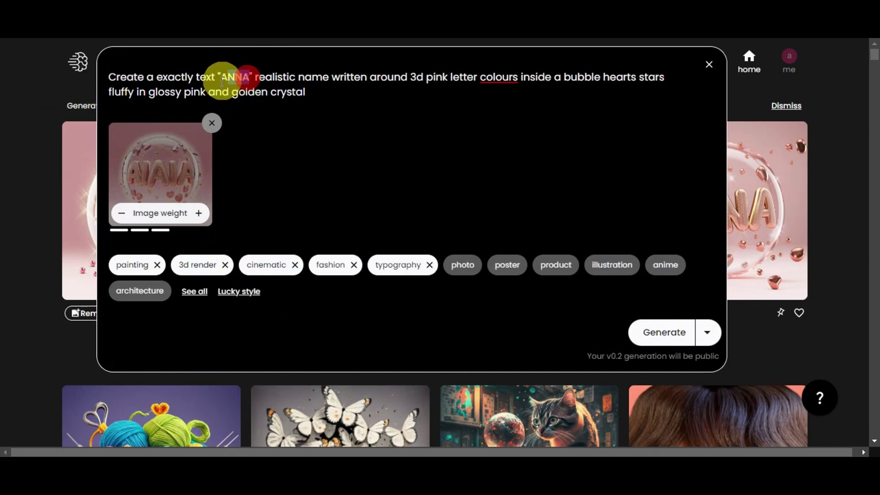
key(BackSpace)
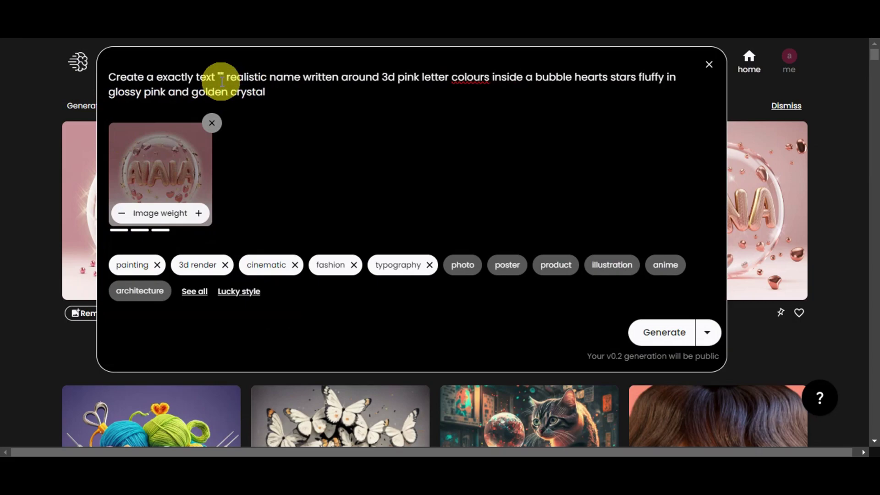
text(PINK)
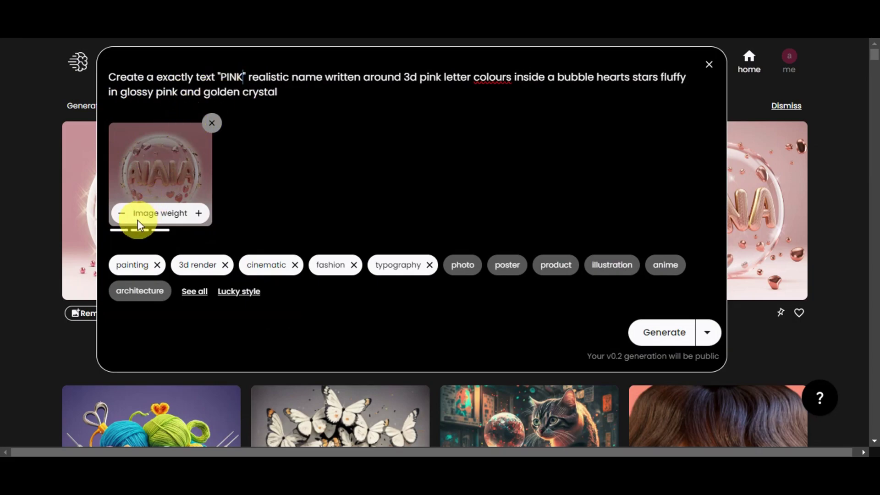
click(644, 331)
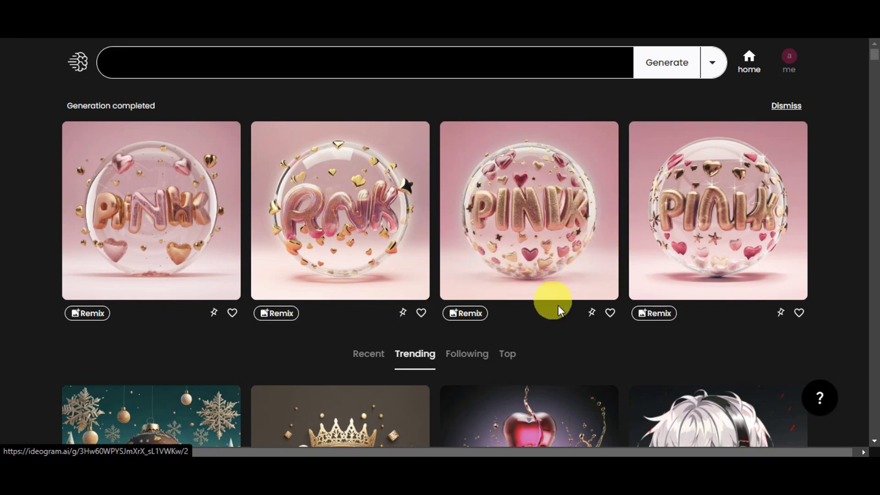
Open the trending gallery image with "MARIA" in elegant pink typography and a metallic heart, and start a remix of it
scroll(476, 249, down, 8)
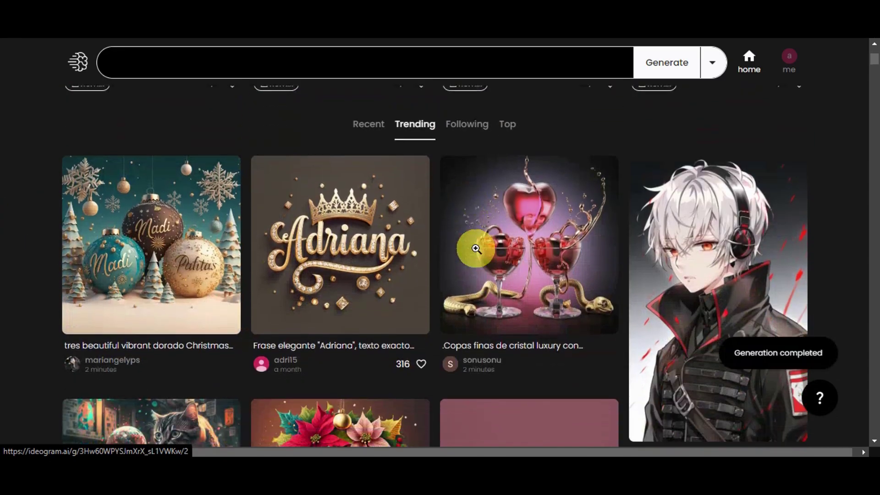
scroll(403, 225, down, 6)
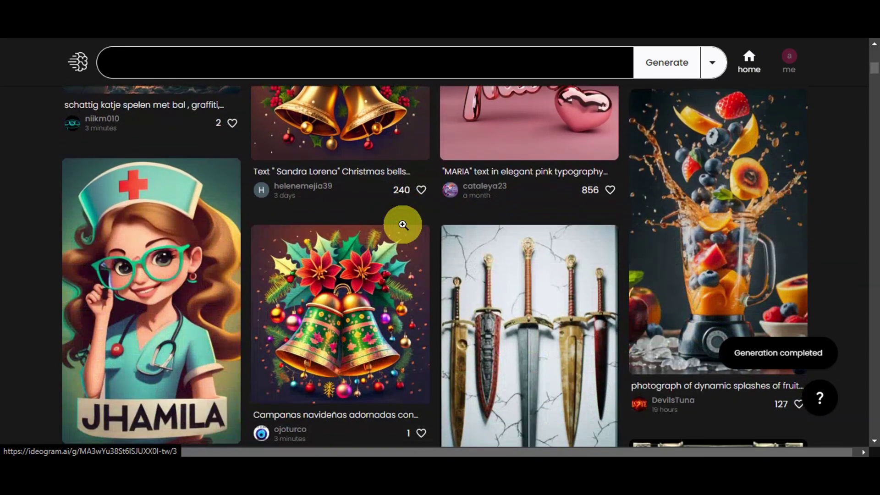
scroll(295, 216, up, 4)
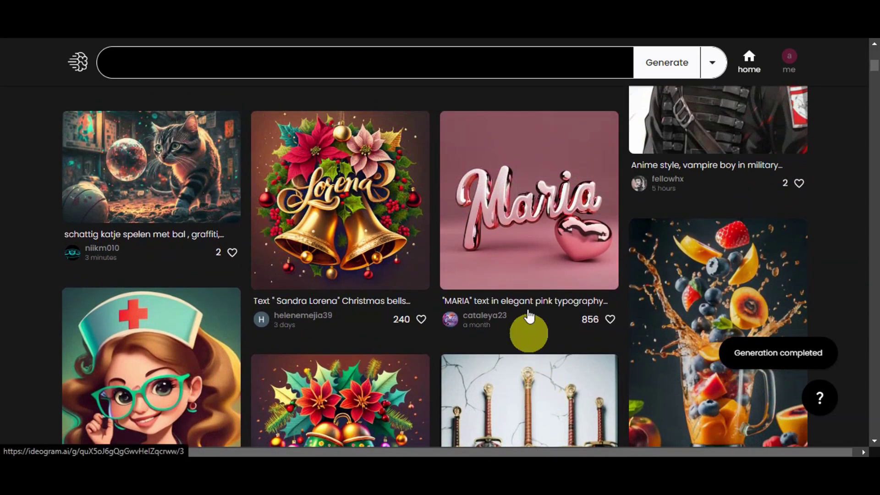
click(526, 232)
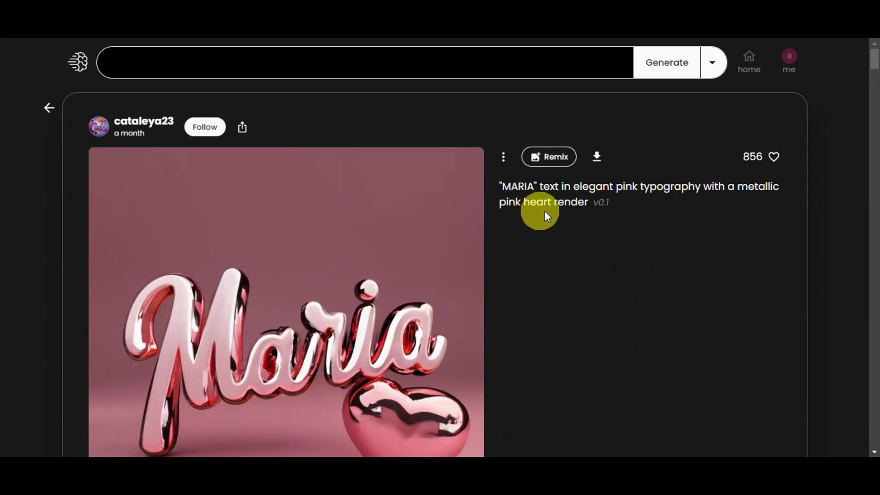
click(550, 158)
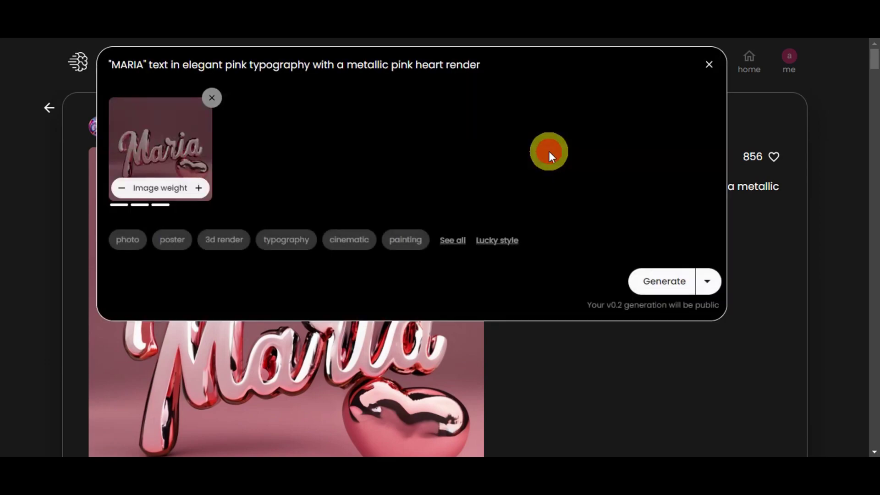
Replace the quoted name in the remix prompt with "ANNA", add the typography style tag, and generate the images
click(142, 67)
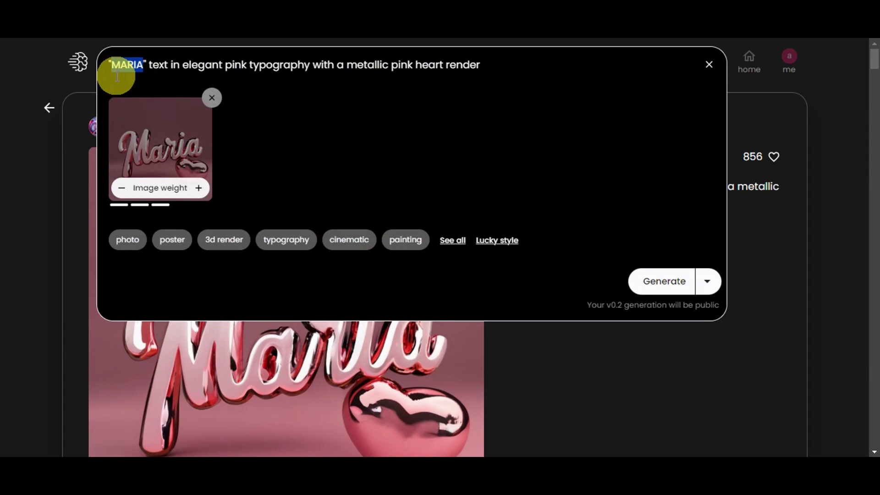
key(BackSpace)
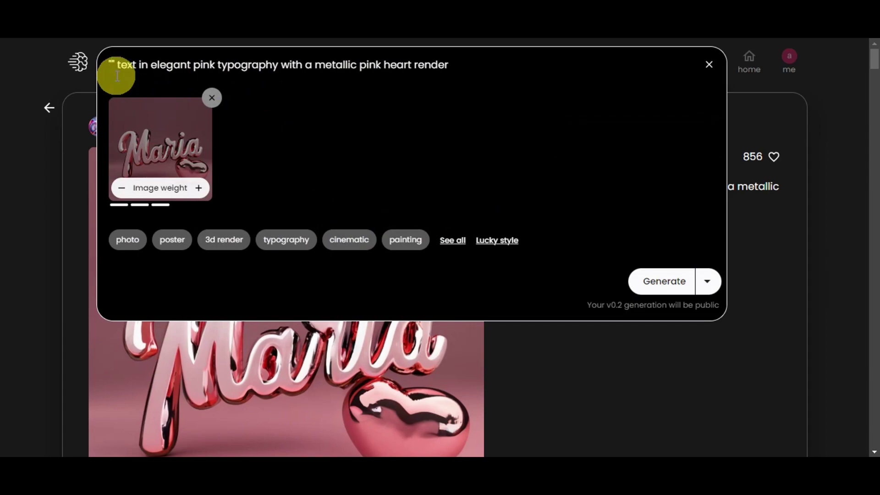
text(ANNA)
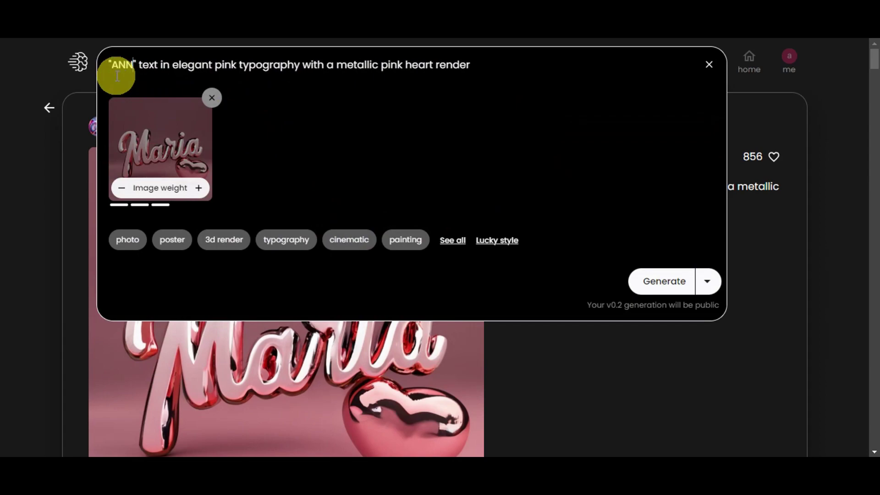
click(286, 240)
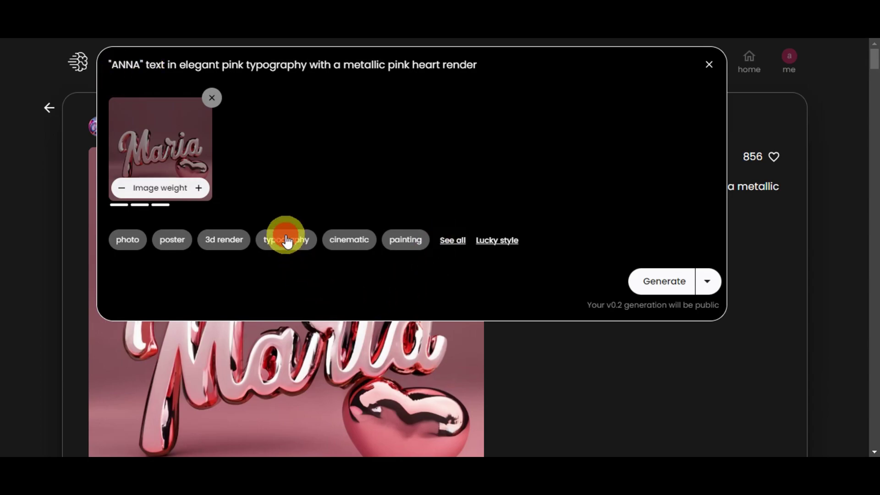
click(651, 282)
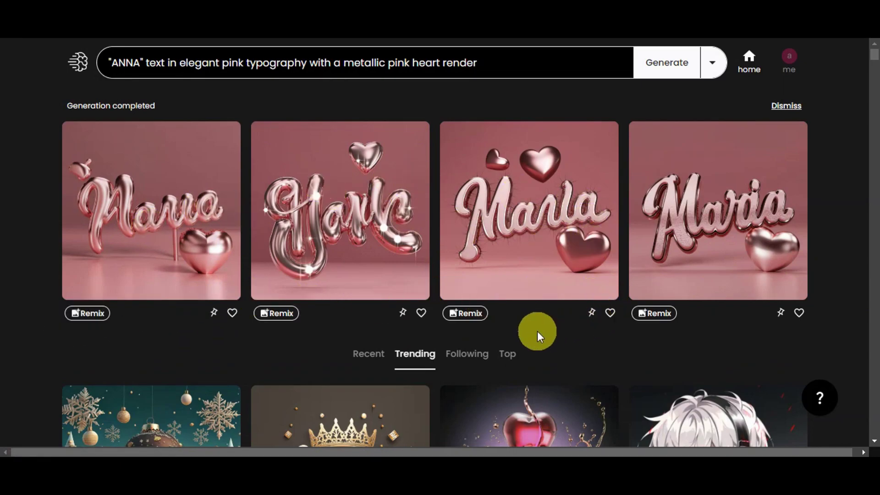
Remix the second result with the image weight reduced to its lowest level, keeping the "ANNA" prompt, and generate new images
click(278, 313)
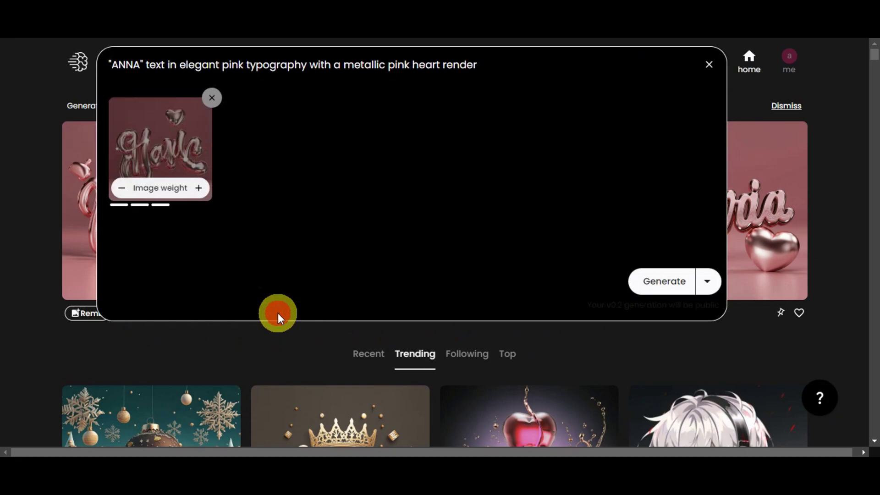
click(199, 188)
click(122, 188)
click(121, 188)
click(121, 189)
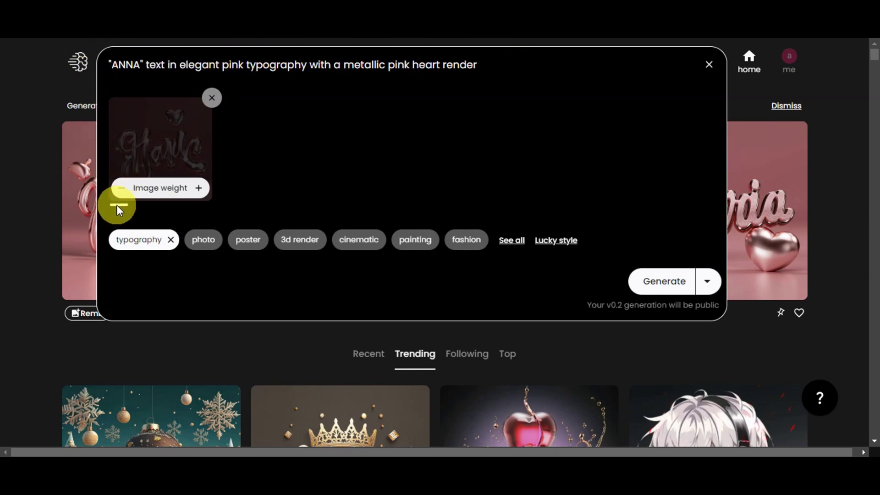
click(649, 282)
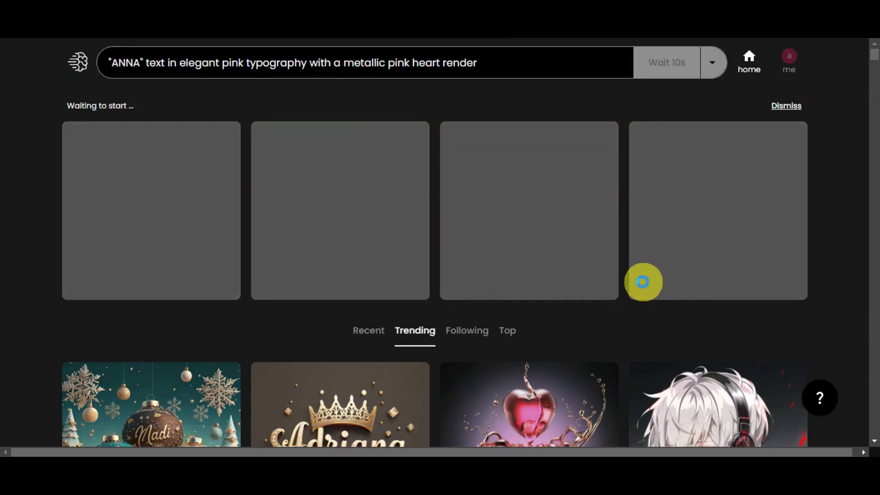
Open the third "ANNA" result to examine its lettering and details, and return to the gallery
scroll(340, 262, down, 2)
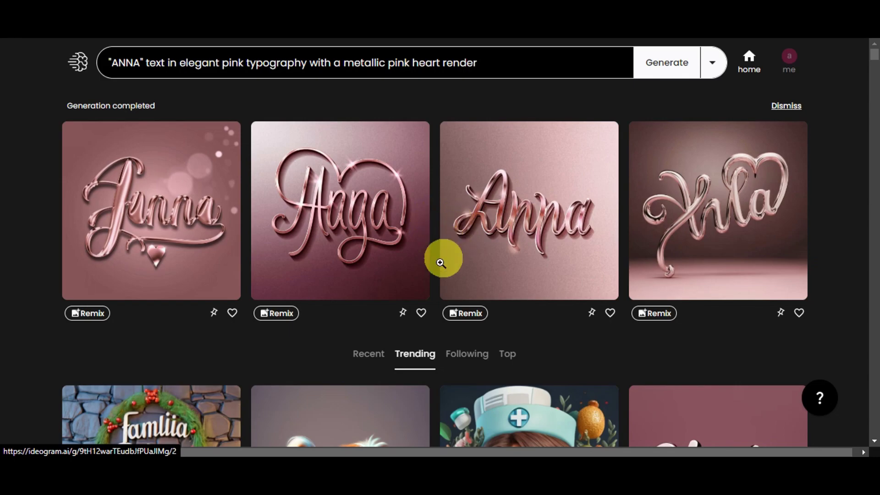
click(492, 211)
scroll(491, 210, down, 3)
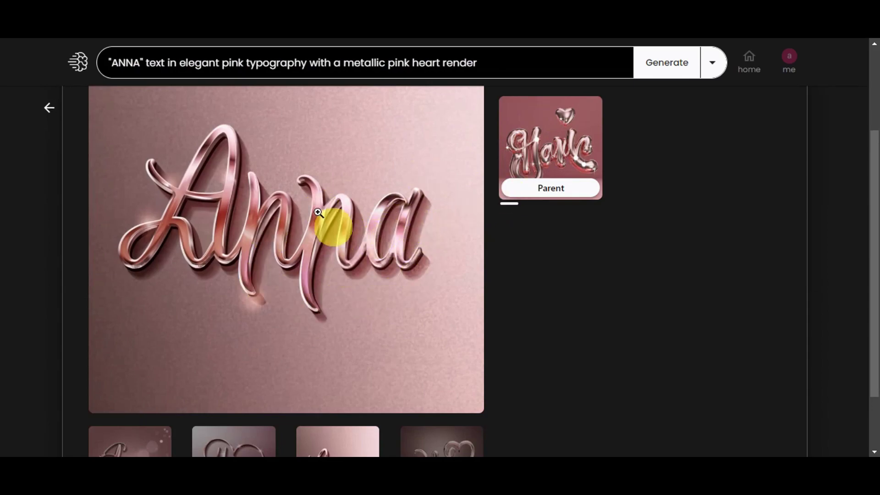
scroll(332, 257, down, 2)
scroll(336, 282, up, 5)
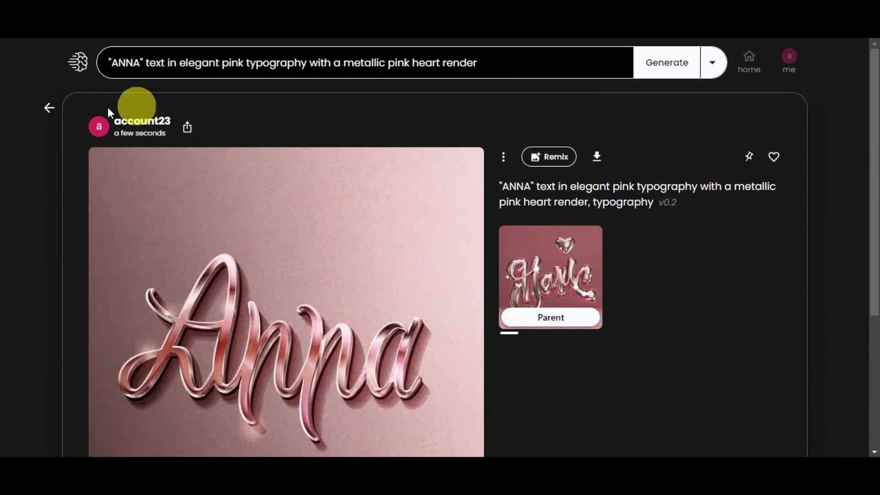
click(58, 117)
Browse the trending gallery for the groot holding a wooden name board, and open that image's detail page
scroll(207, 218, down, 12)
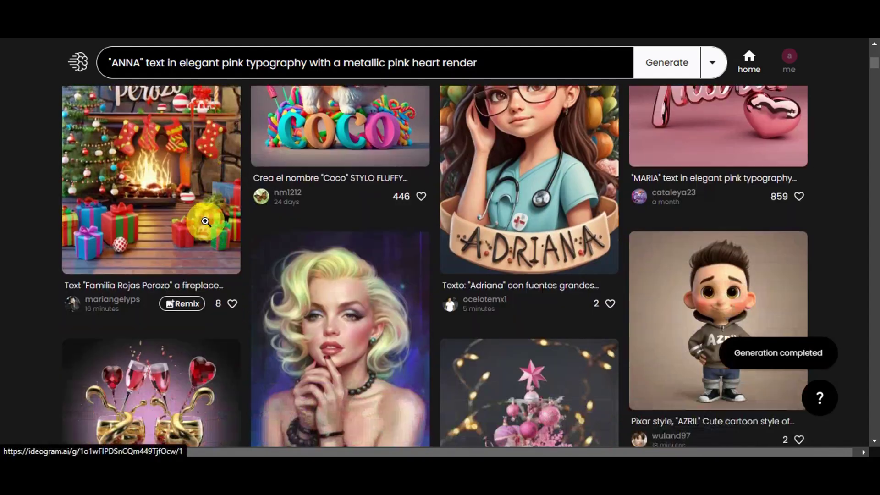
scroll(200, 223, down, 10)
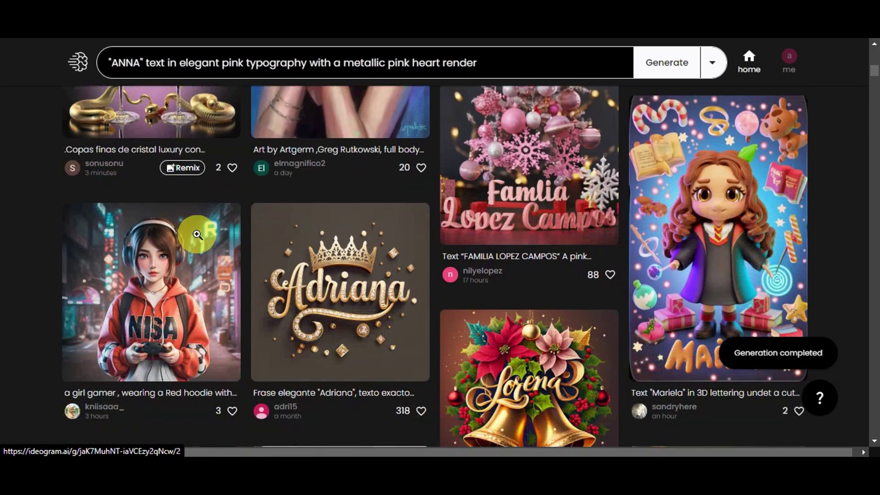
scroll(291, 241, down, 9)
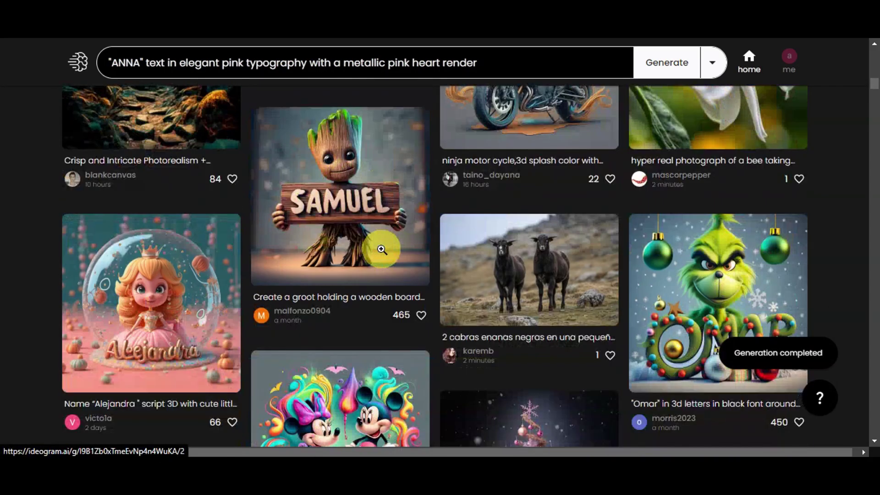
click(314, 197)
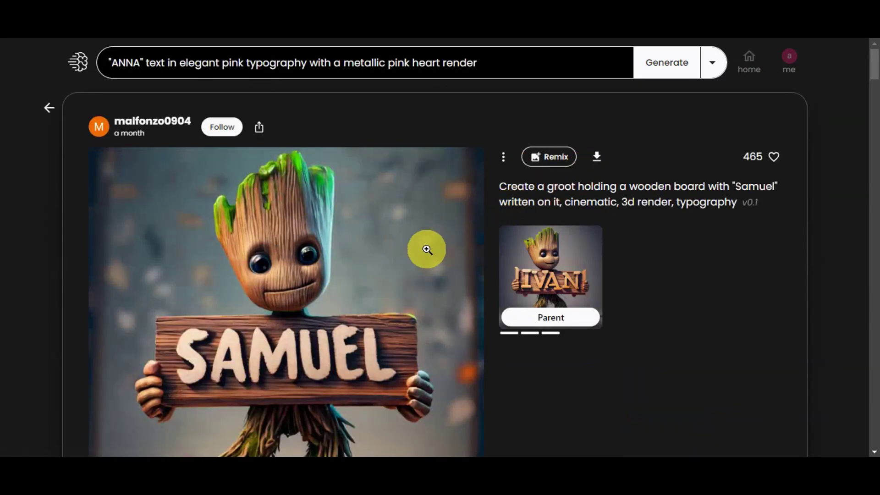
scroll(425, 250, down, 2)
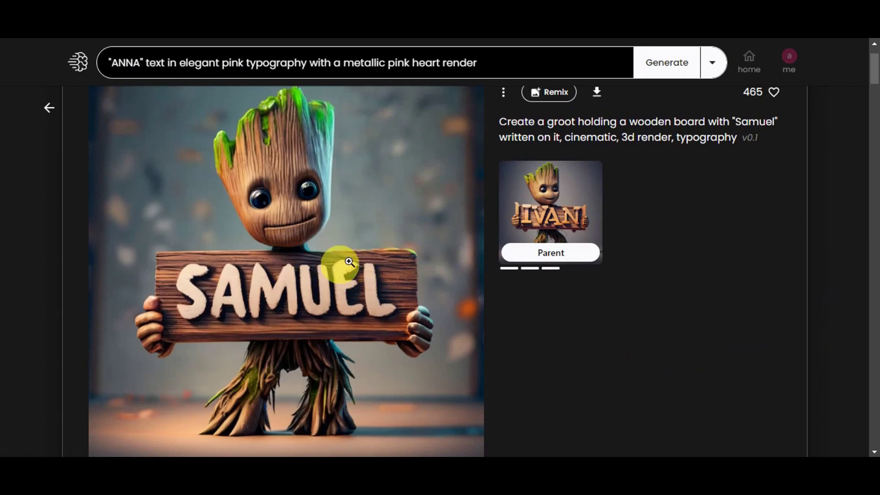
scroll(324, 262, up, 2)
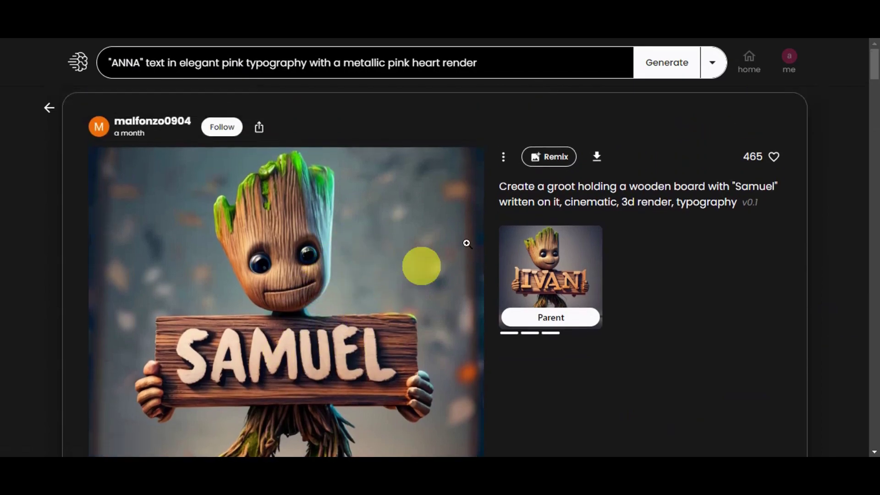
Remix the groot image with the quoted name in its prompt changed to "BEN", keeping the typography, 3d render and cinematic tags
click(551, 159)
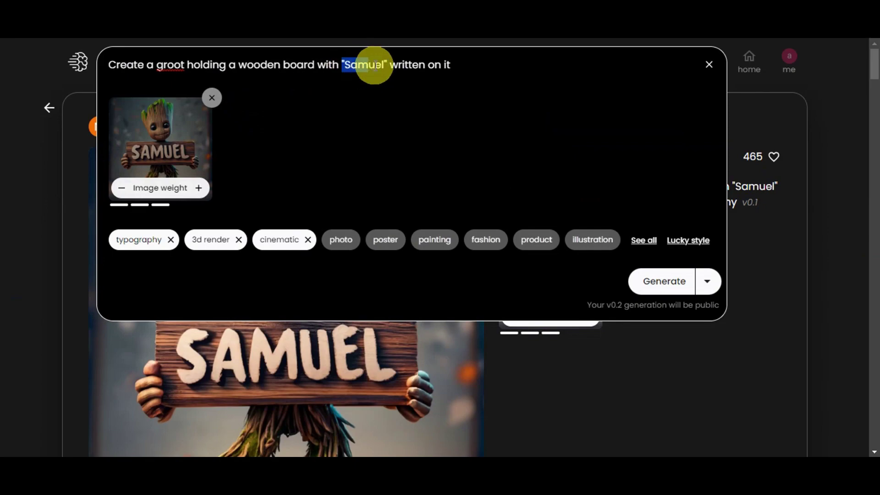
drag(373, 68, 345, 66)
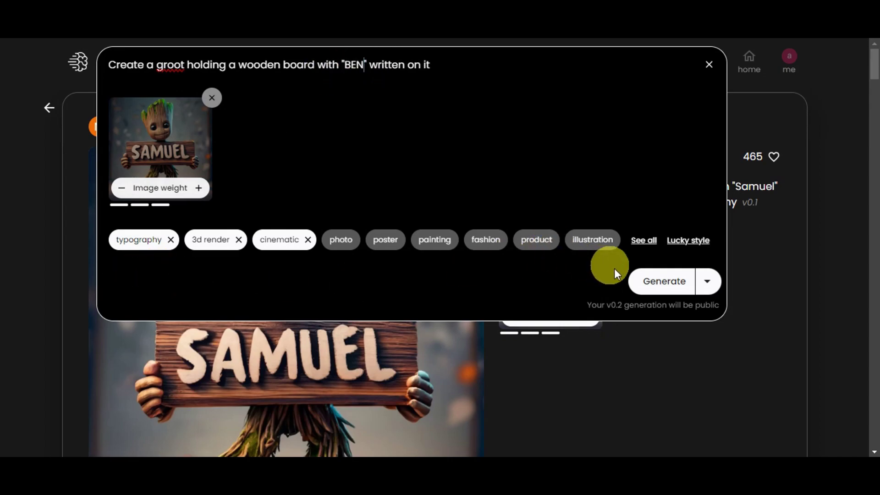
click(646, 282)
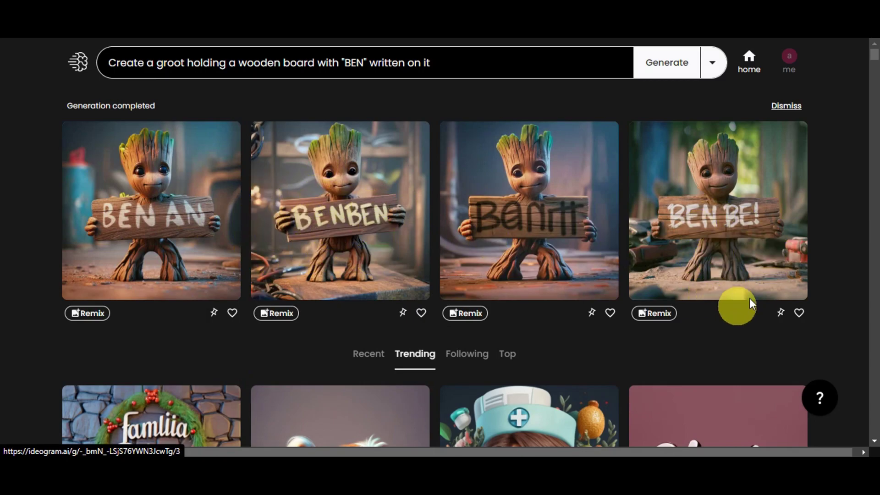
Open the fourth groot result to examine the text on its board, and return to the generated images
click(727, 252)
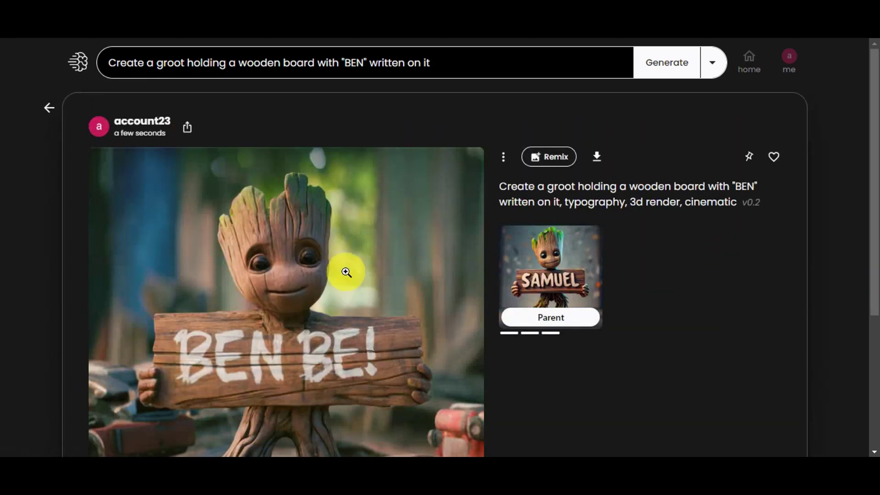
scroll(346, 273, down, 3)
scroll(234, 259, up, 2)
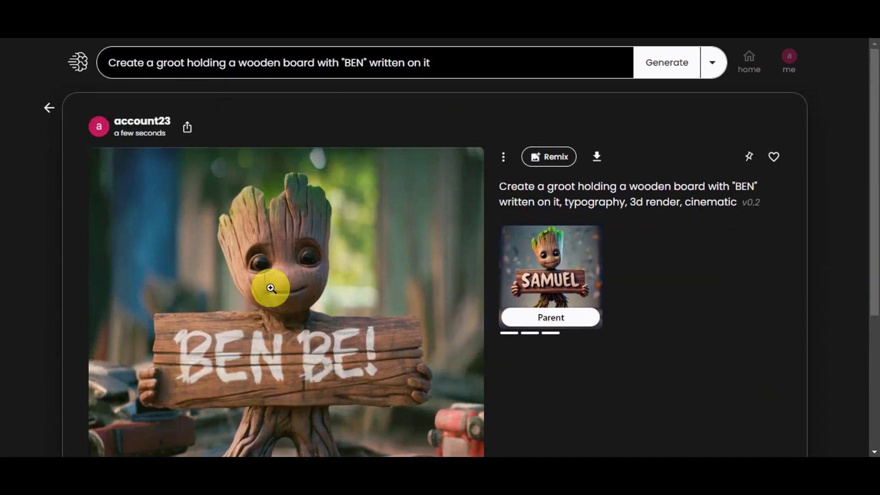
scroll(206, 256, down, 1)
scroll(206, 255, down, 3)
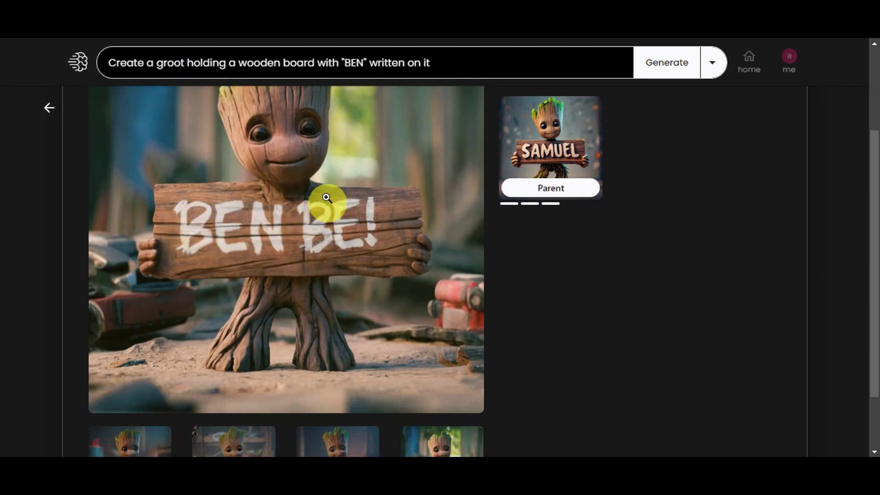
click(50, 112)
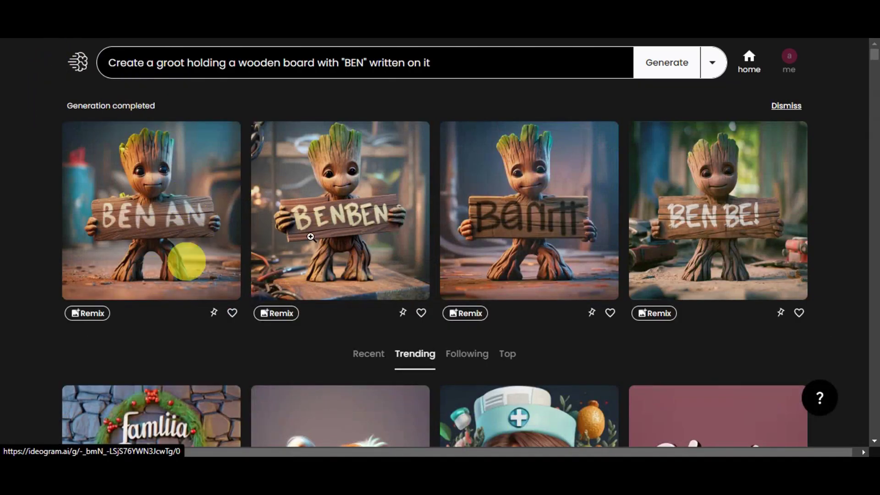
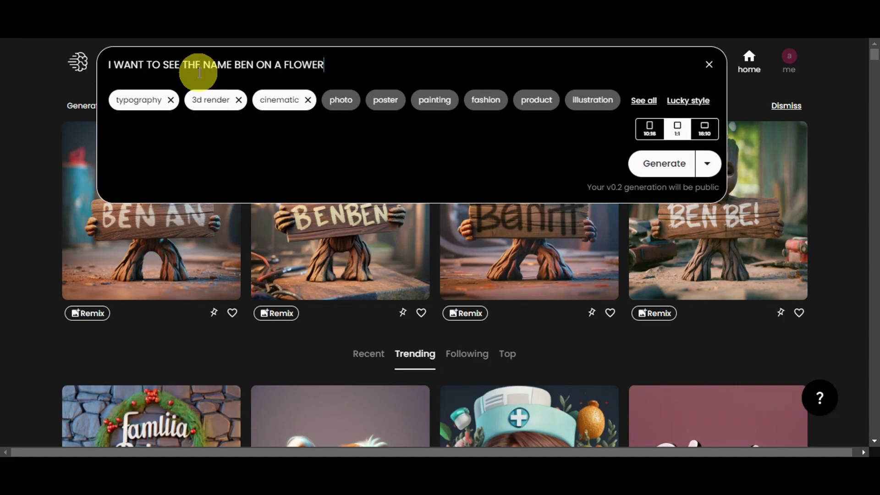
Replace the name in the flower prompt with "MARIA" and generate the images, keeping the typography, 3d render and cinematic tags
click(255, 66)
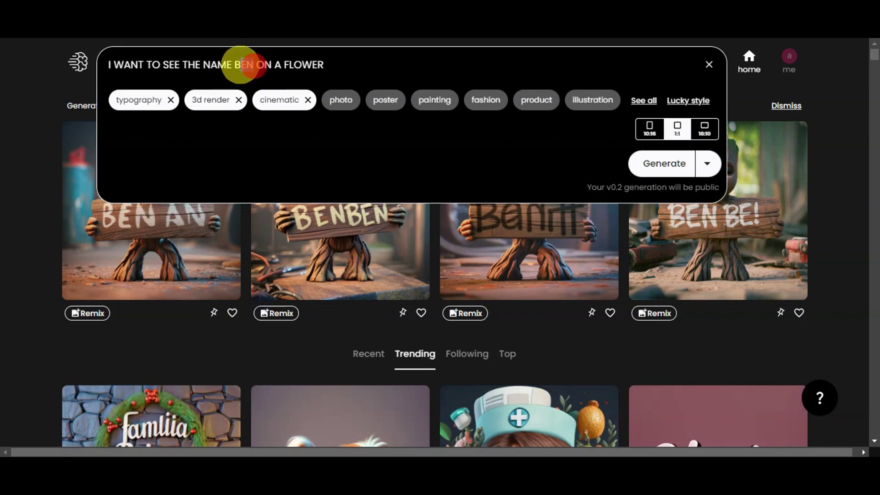
key(BackSpace)
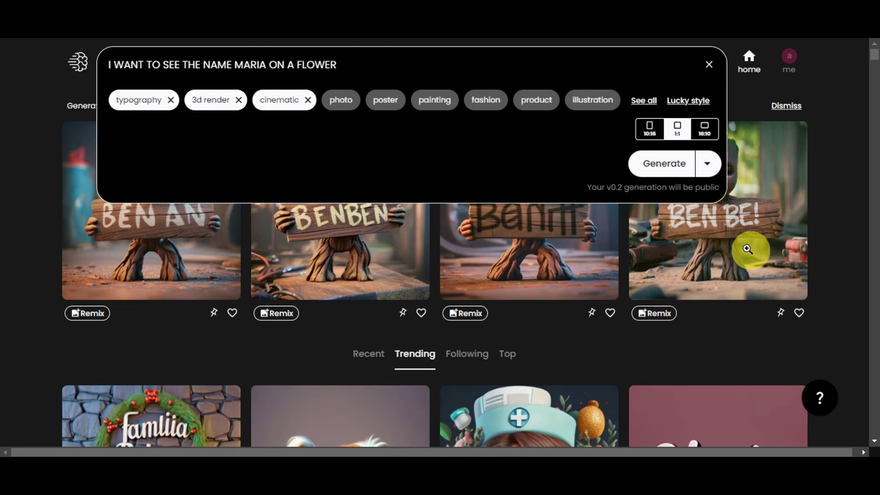
click(673, 170)
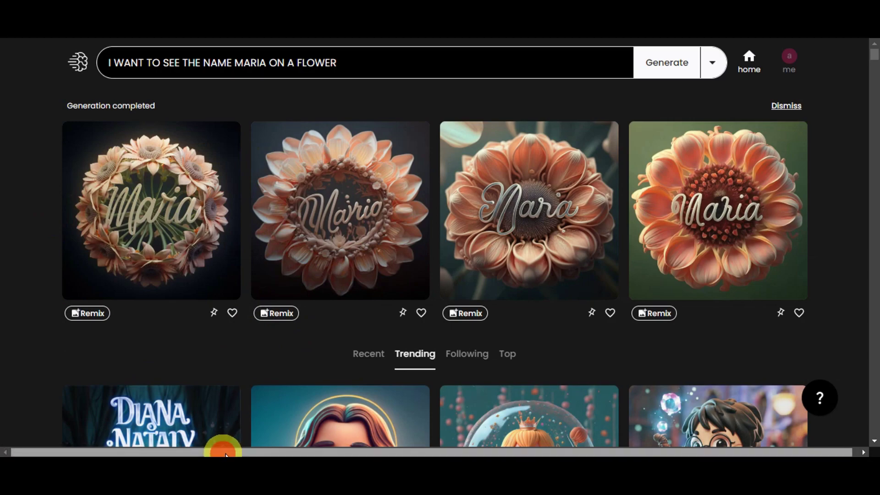
Open the fourth "MARIA" flower result to examine its lettering and full image
scroll(222, 447, right, 1)
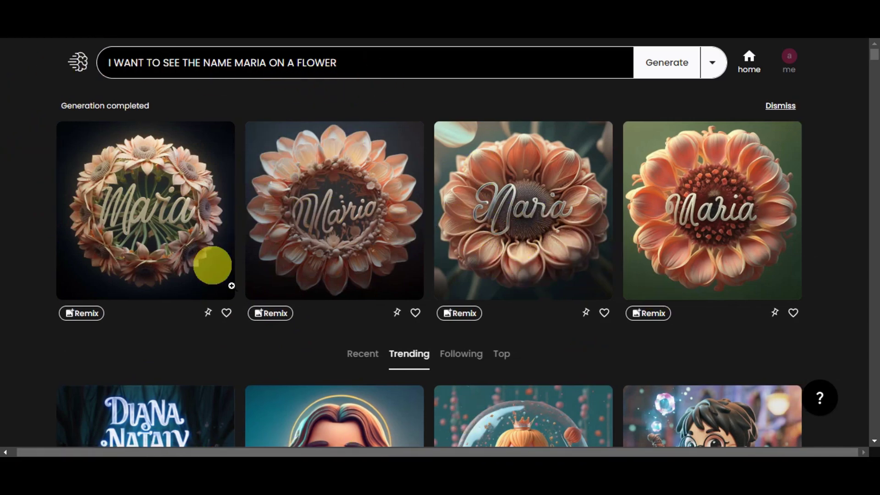
click(697, 229)
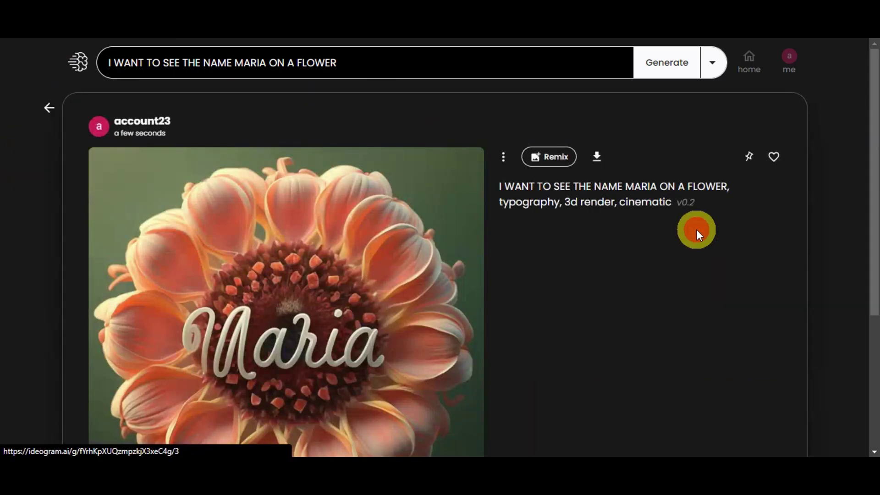
scroll(456, 206, down, 1)
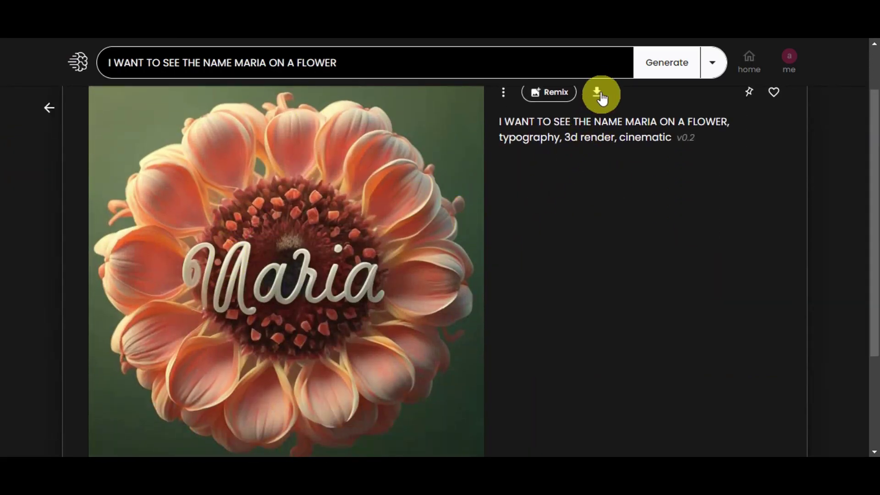